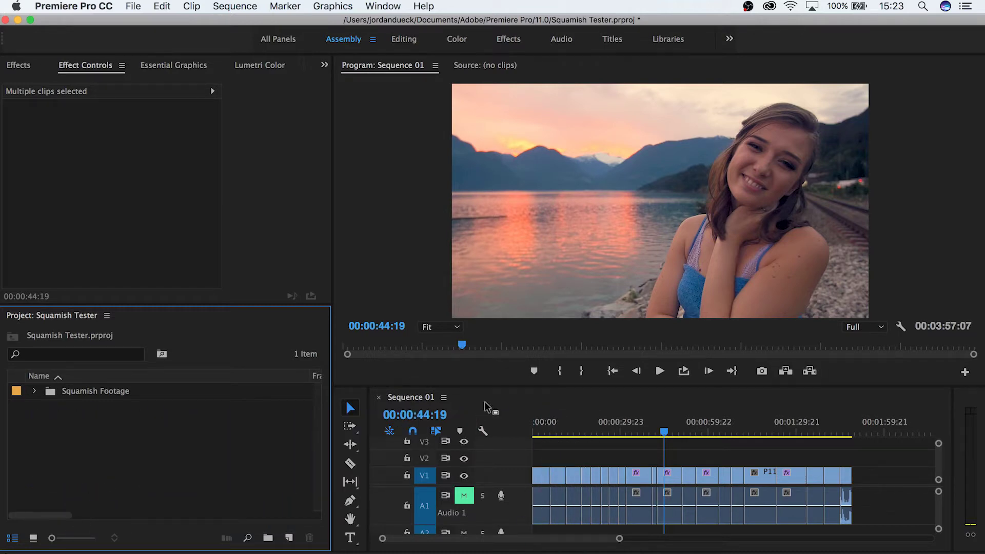
- Deselect every clip in Sequence 01 by clicking empty space in the Timeline
left_click(566, 447)
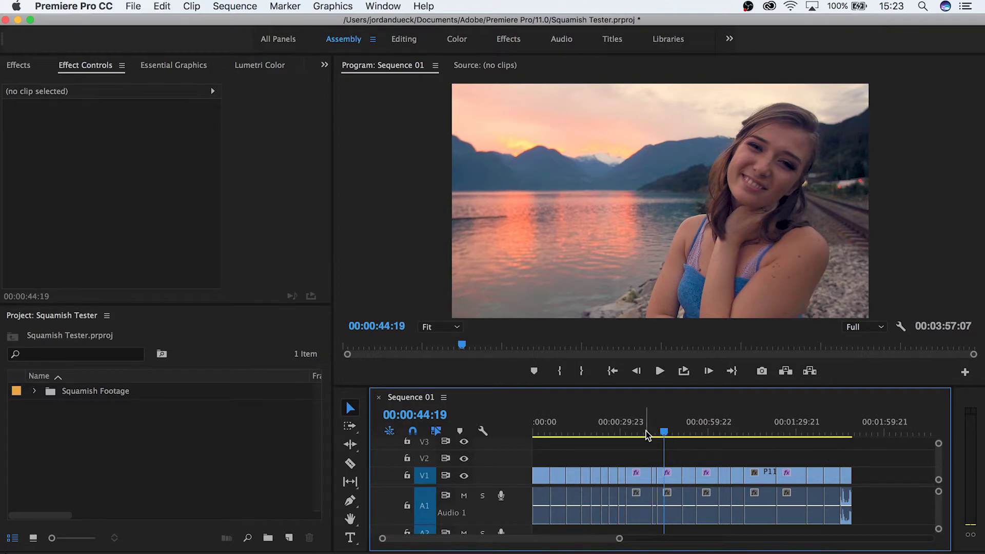
- Mark In/Out over the whole sequence and play back from the lake shot around 00:00:44
left_click_drag(857, 430, 853, 432)
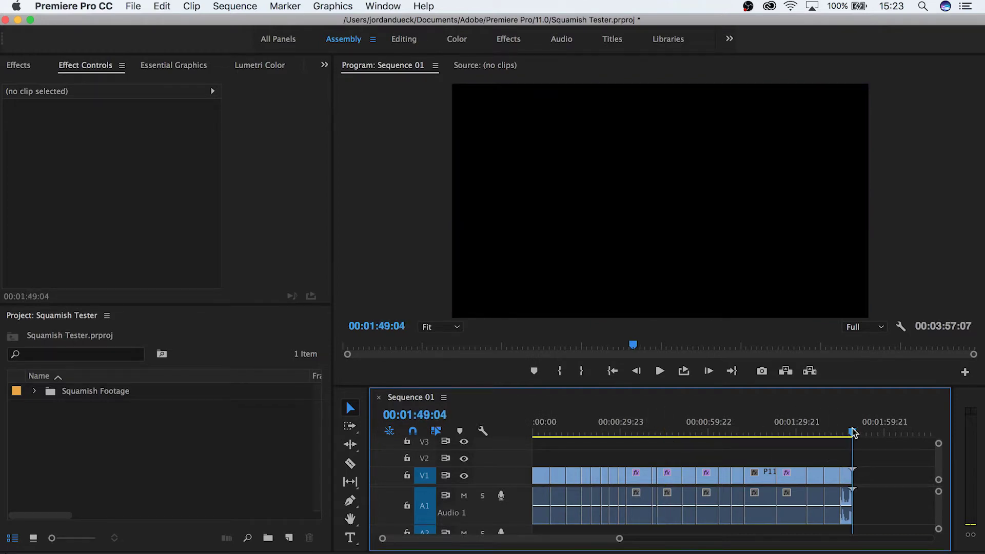
key("o")
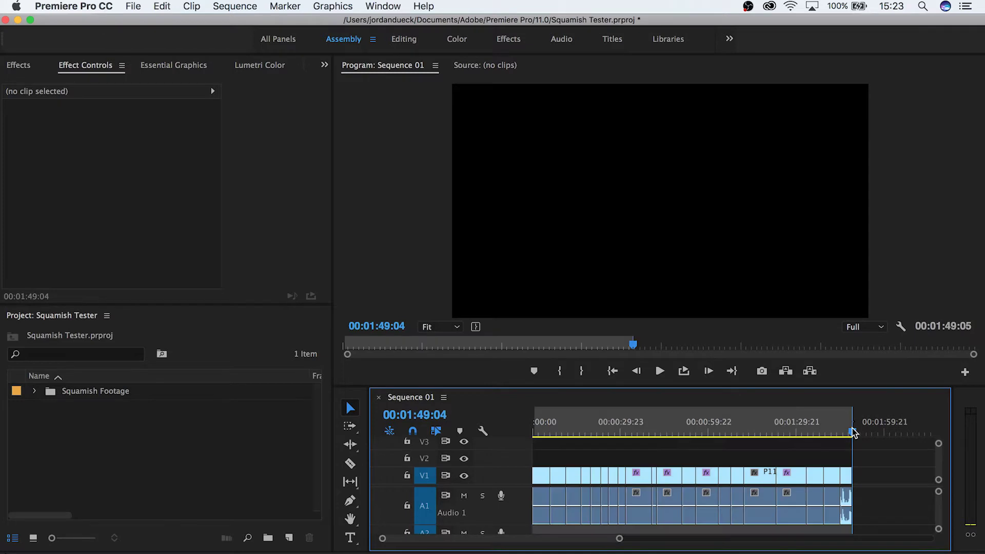
left_click(658, 432)
left_click_drag(660, 433, 664, 434)
key("space")
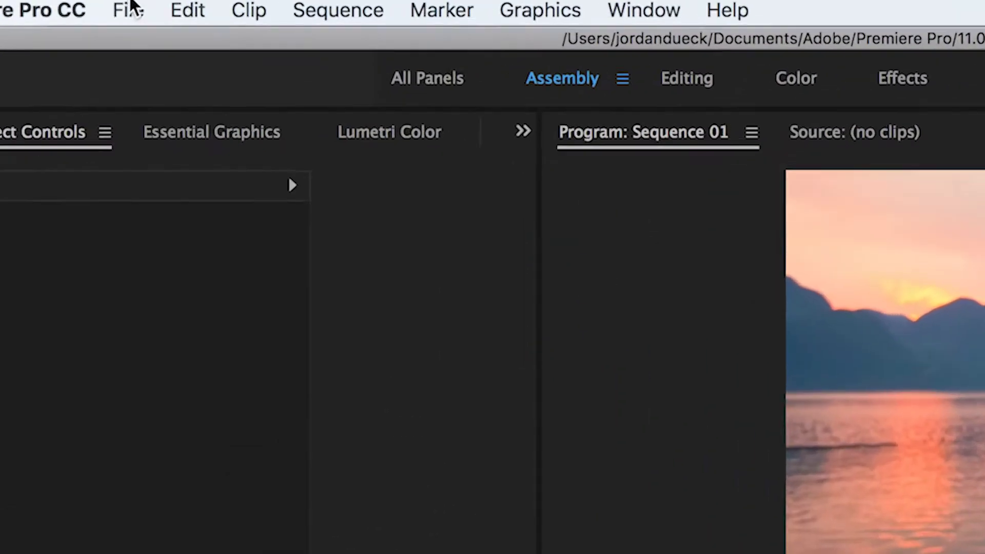
- Open the Export Settings dialog via File > Export > Media
left_click(129, 6)
mouse_move(204, 300)
left_click(523, 305)
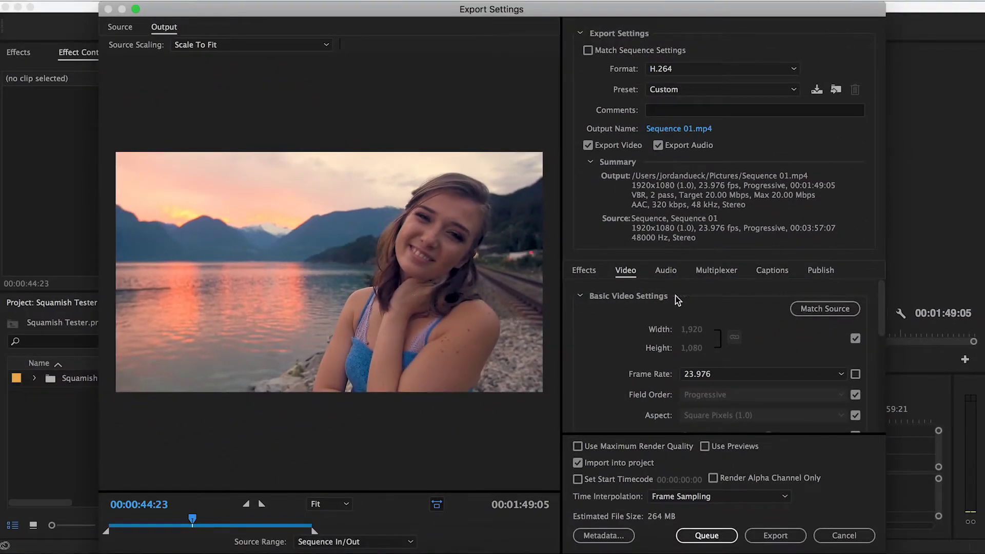
- In the Publish destinations, expand the YouTube section and switch YouTube publishing on
left_click(827, 271)
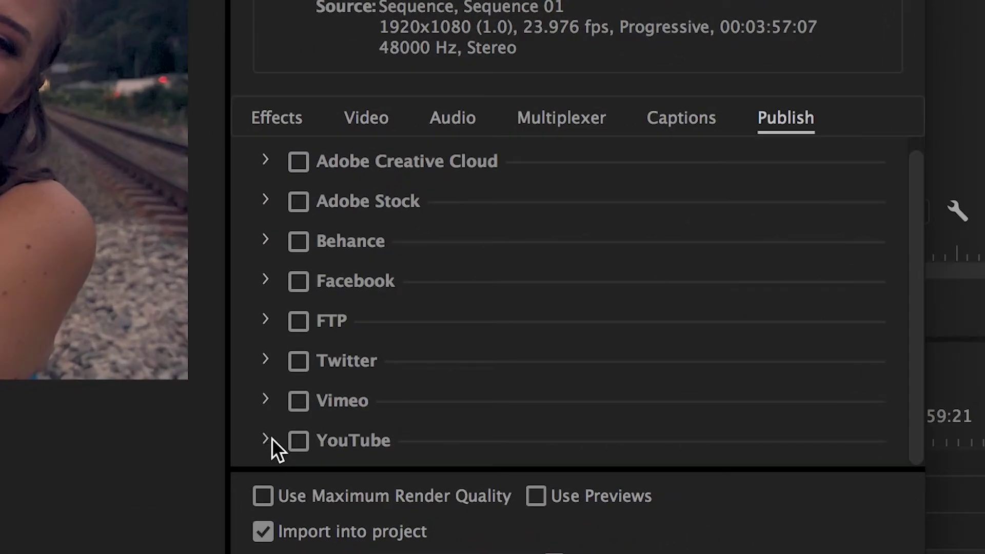
left_click(354, 435)
scroll(655, 344, "down", 5)
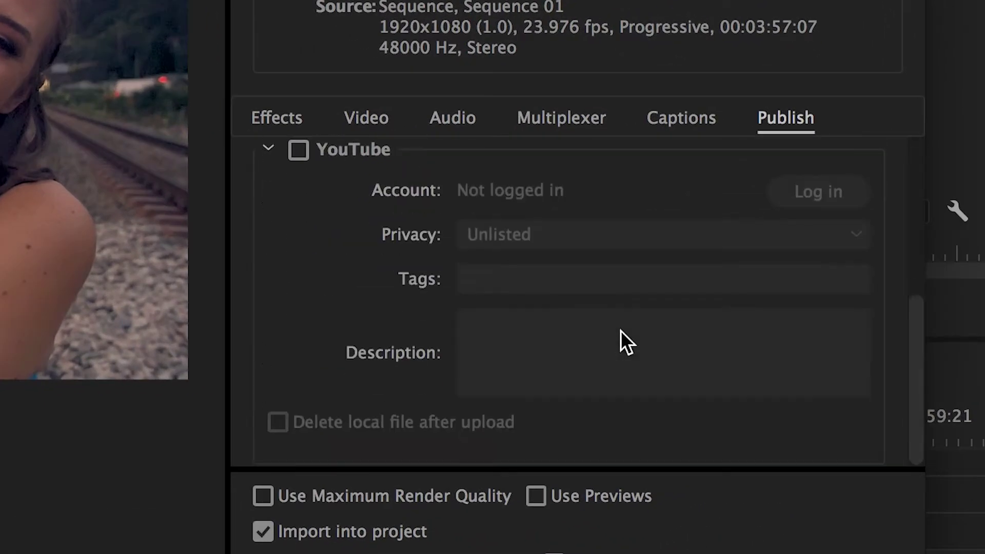
scroll(620, 330, "up", 1)
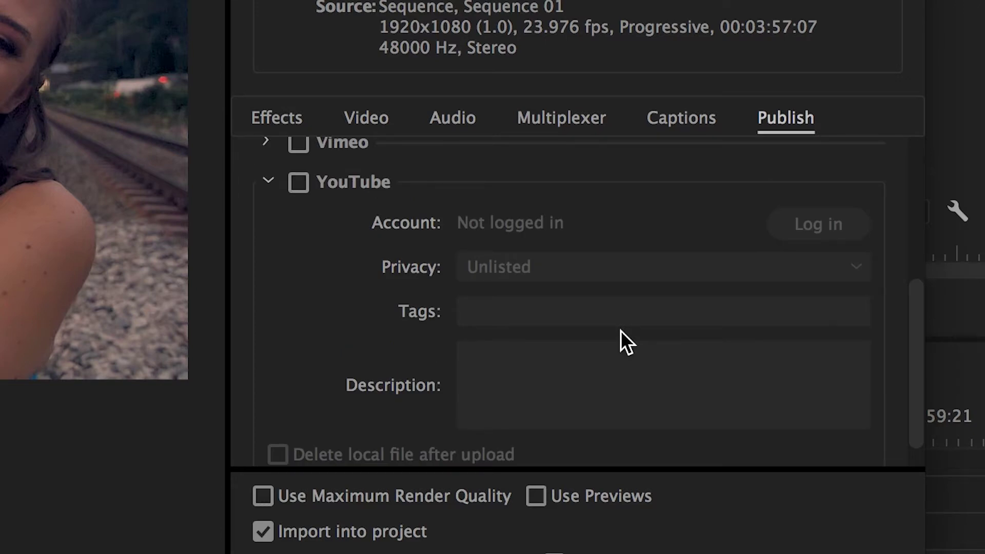
left_click(298, 183)
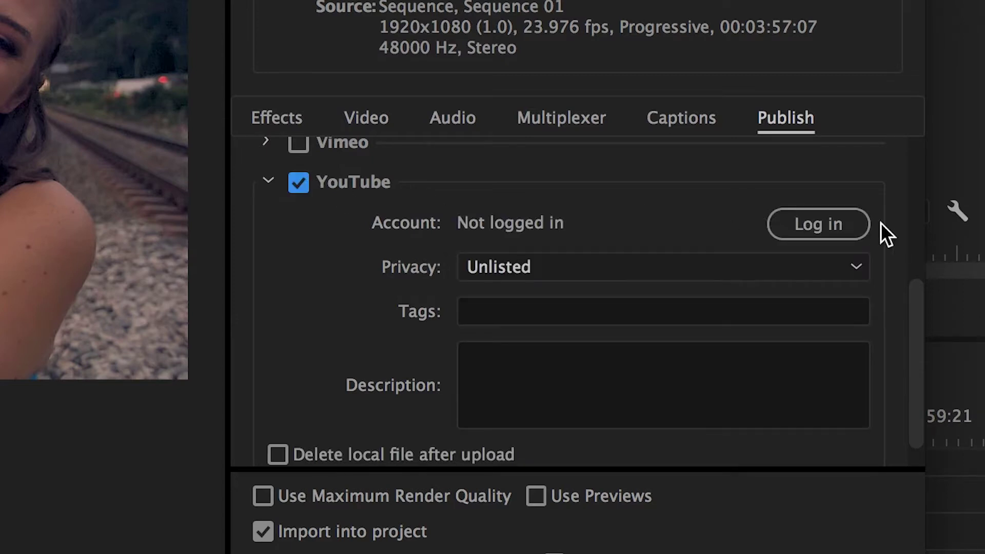
- Log in to YouTube and authorize Premiere Pro in the Google window
left_click(856, 226)
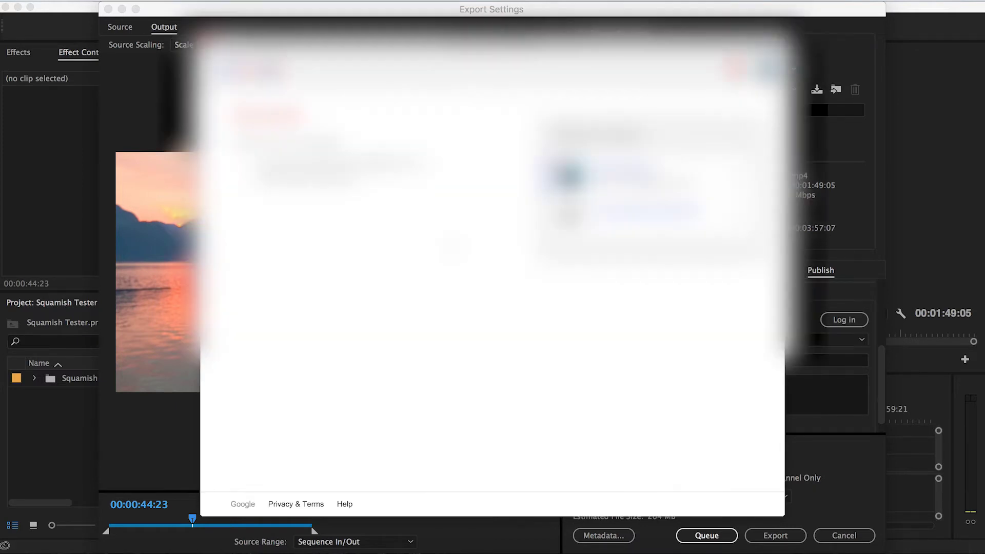
left_click(609, 326)
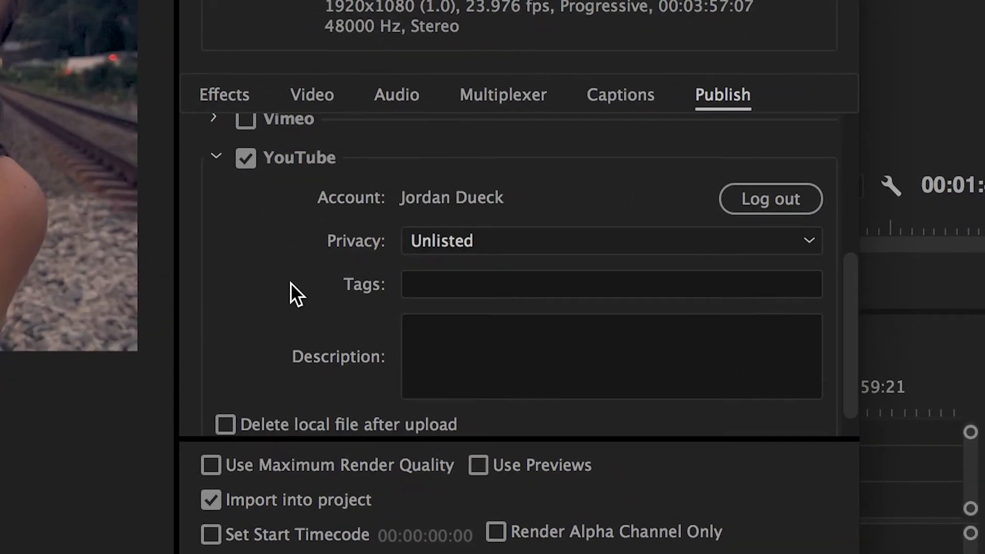
- Keep privacy at Unlisted and enter the tags 'Premiere Pro Export Tutorial, filmmaking, video'
left_click(526, 241)
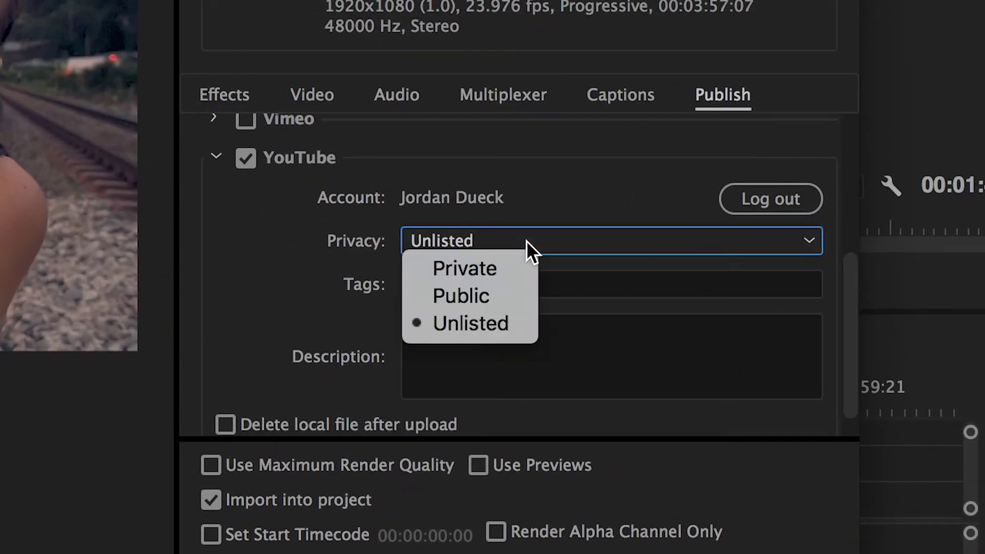
left_click(496, 322)
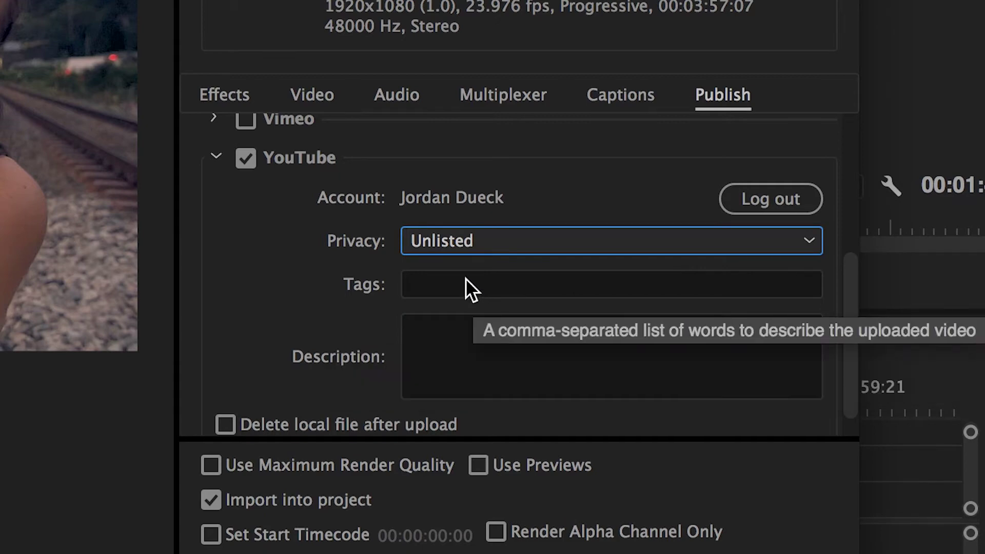
left_click(465, 281)
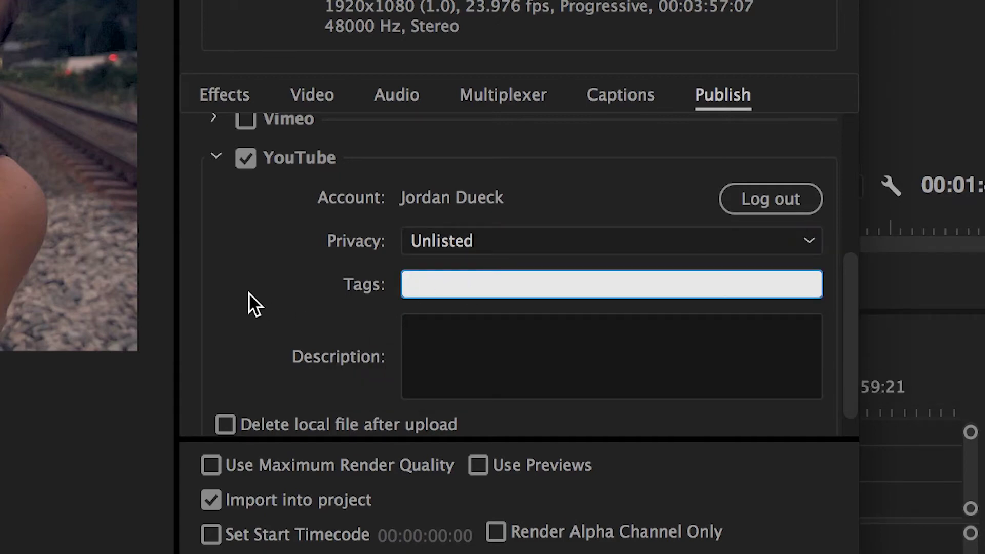
type("Premiere Pro")
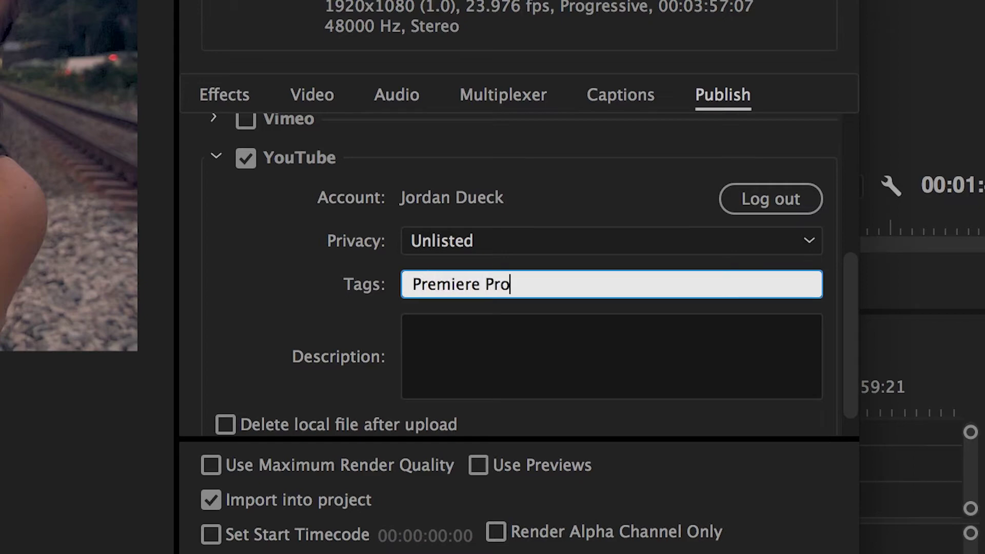
type(" Export Tutorial")
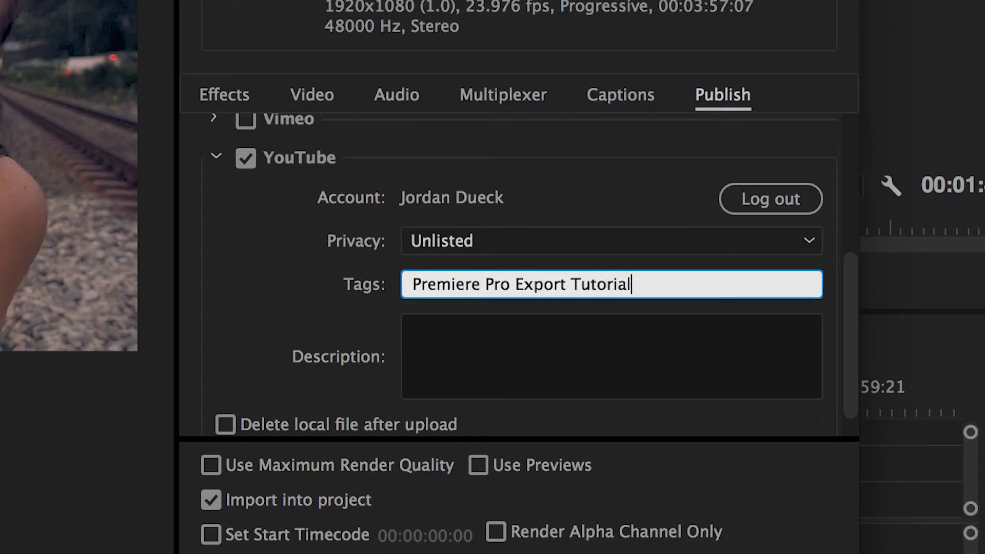
type(", filmmaking, video")
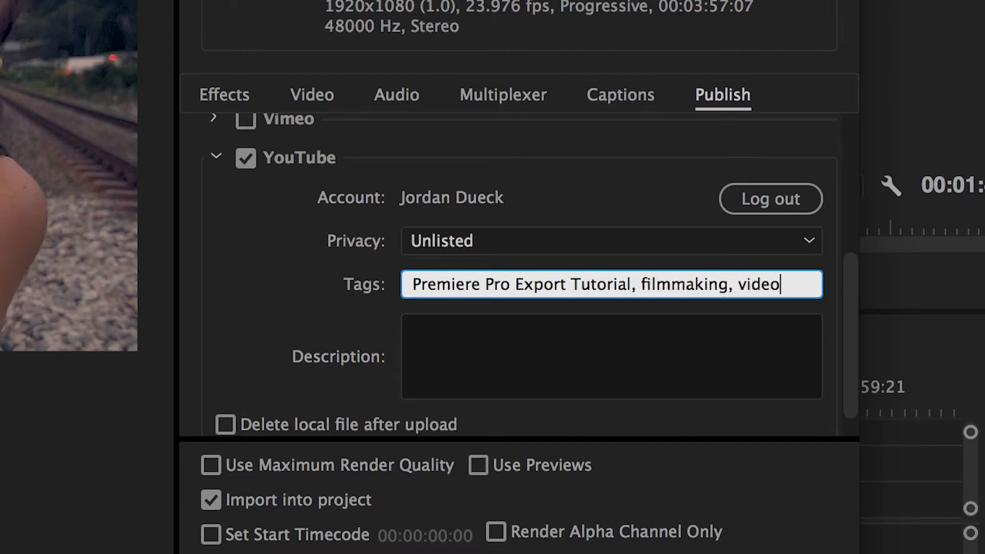
key("Tab")
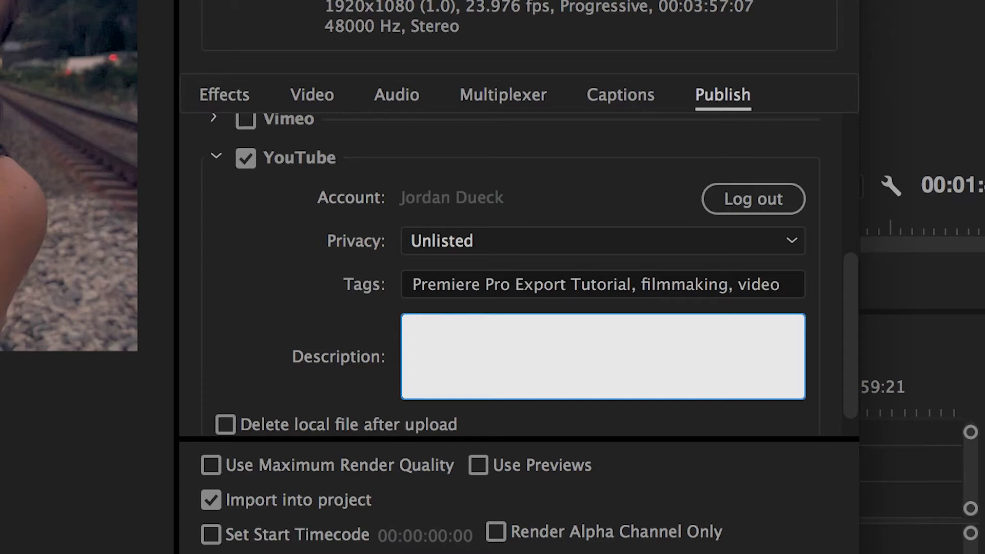
- Enter the description 'This Premiere Pro Tutorial is about how to Export to your Social Media platforms!'
type("This Premiere Pro Tutorial is abou")
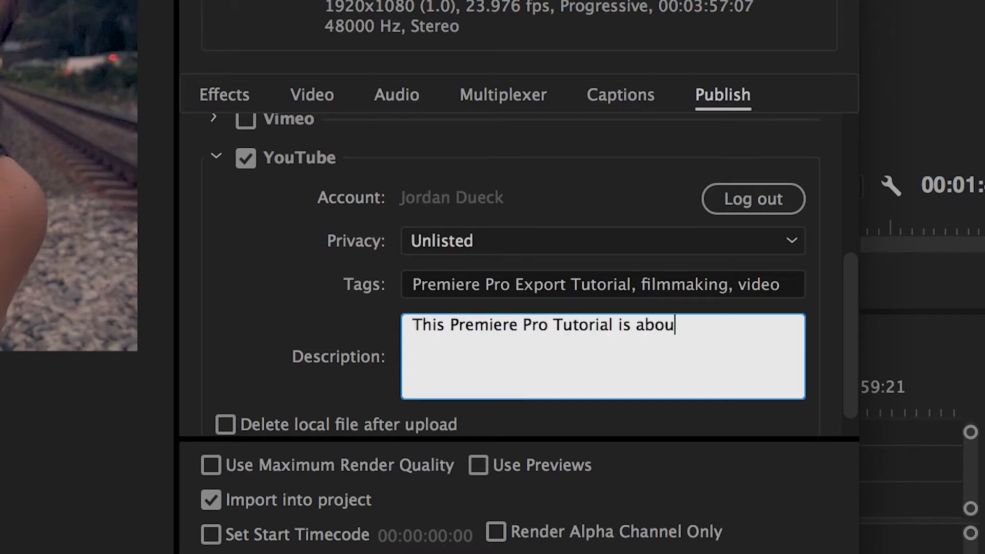
type("t how to Export to your S")
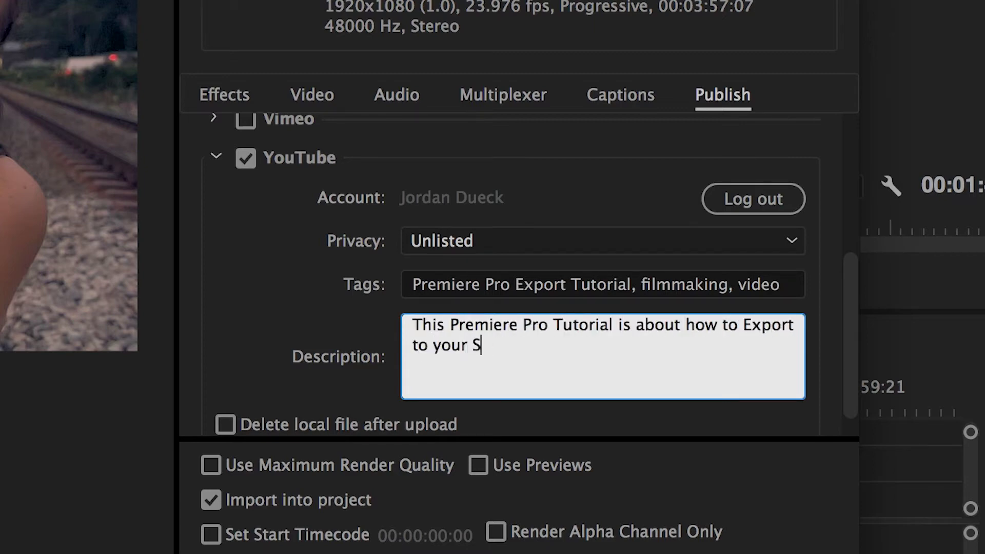
type("ocial Media platforms!")
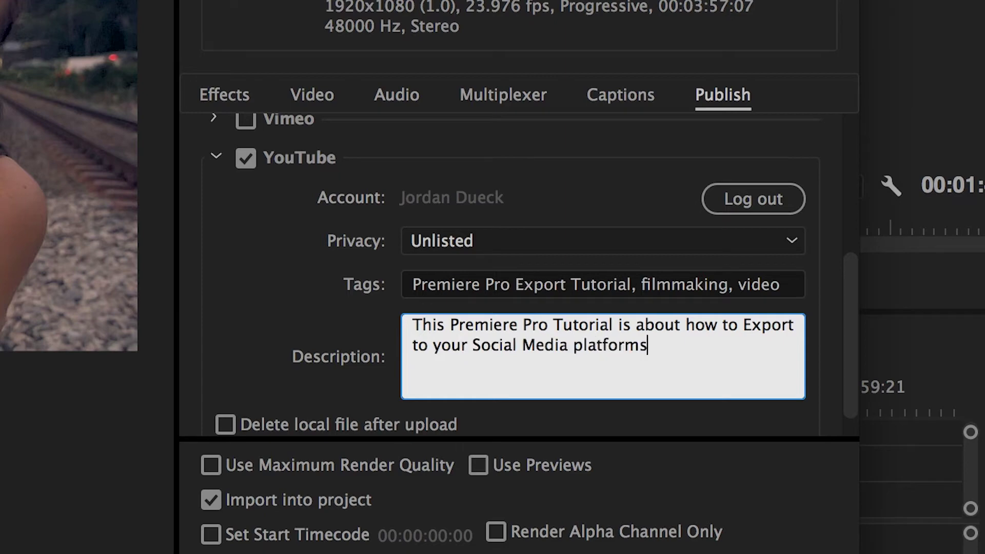
left_click(269, 300)
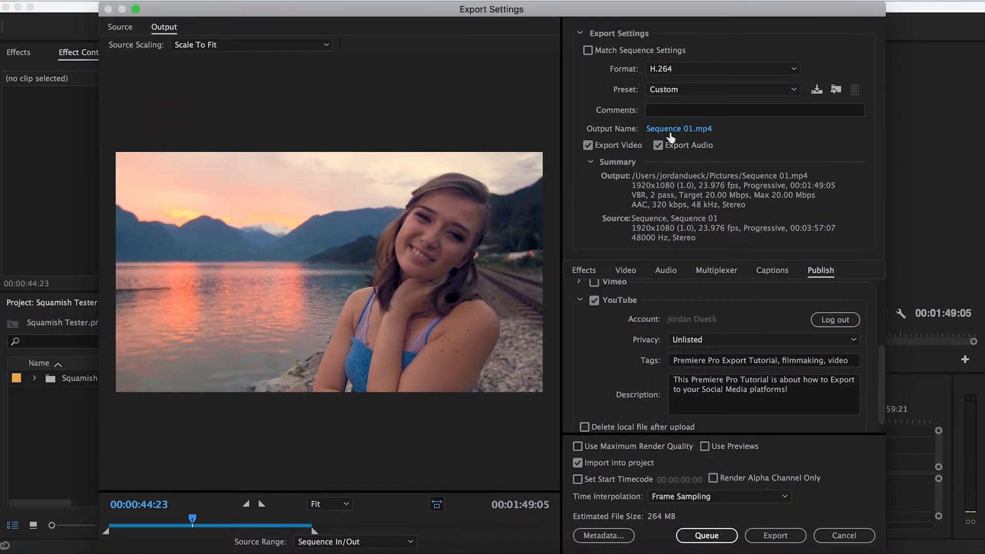
- Save the output as 'Exporting to Social Media Platforms' on the Desktop and enable deleting the local file
left_click(667, 129)
type("Ex")
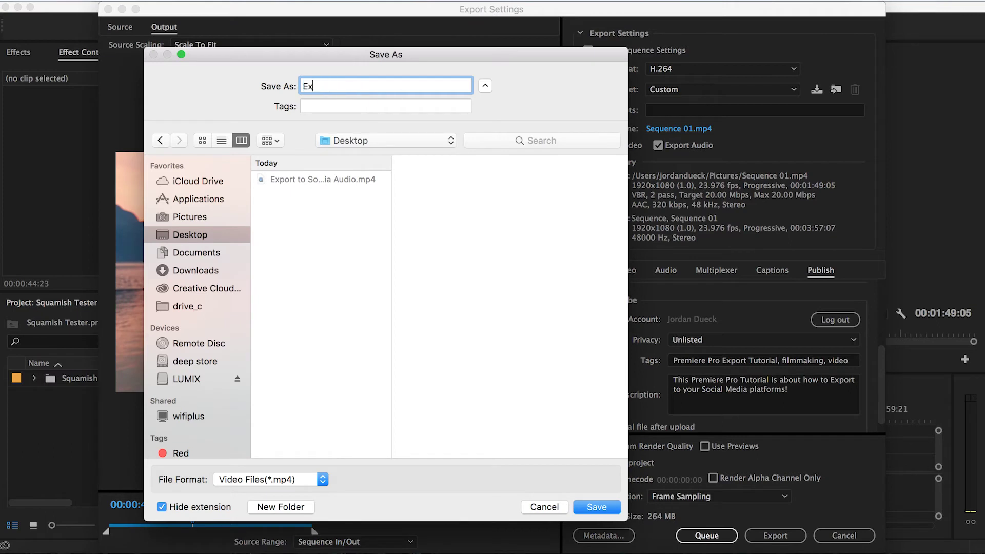
type("porting to Social Media Platforms")
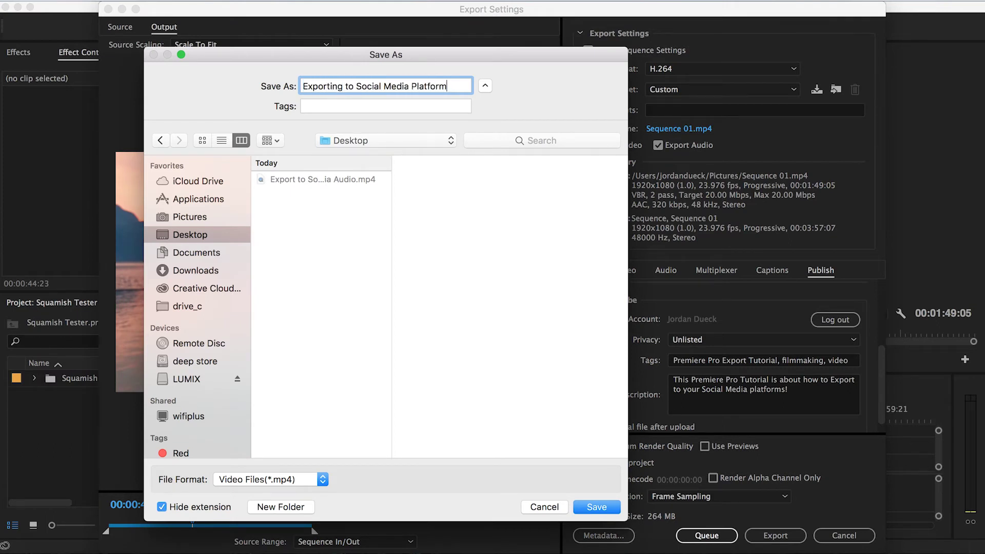
left_click(590, 507)
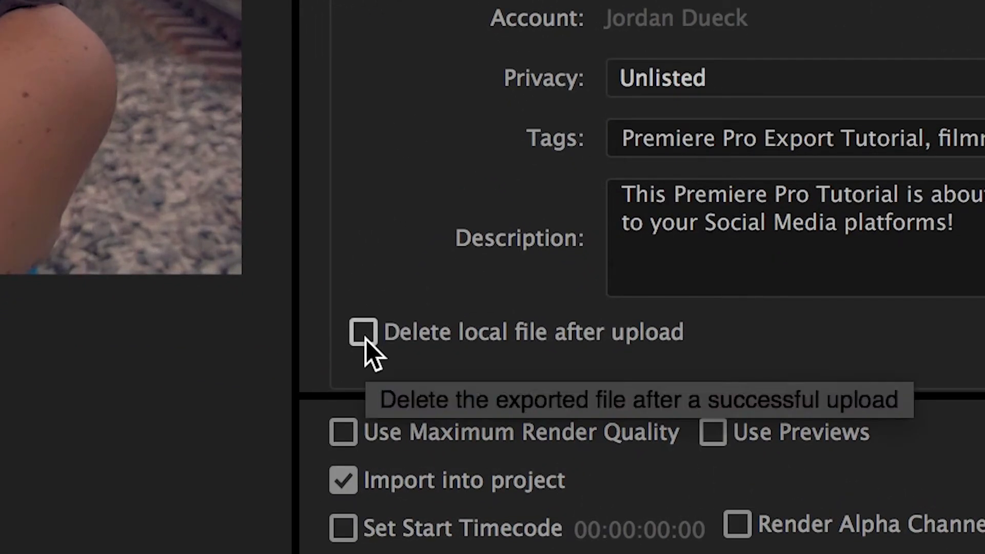
left_click(534, 394)
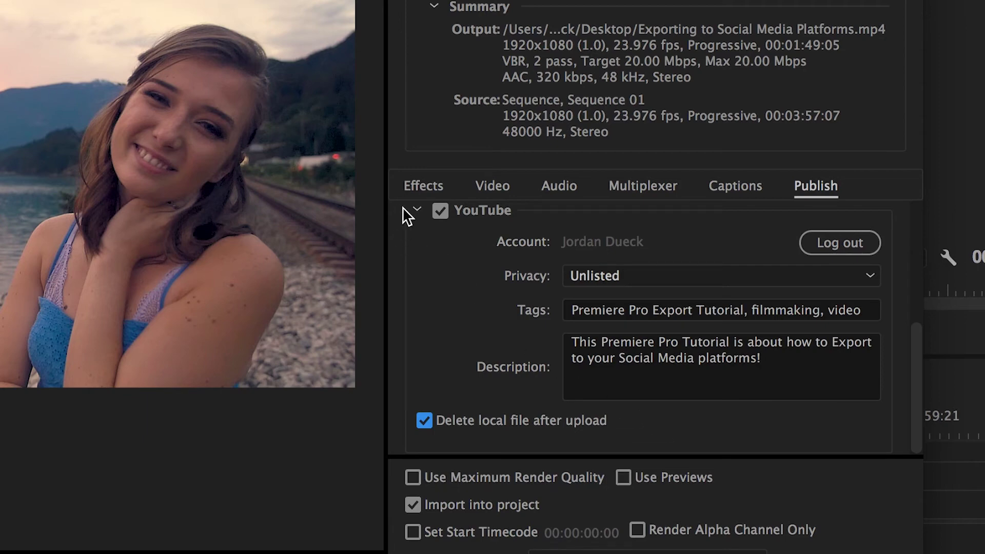
- Collapse the YouTube publishing settings
left_click(418, 210)
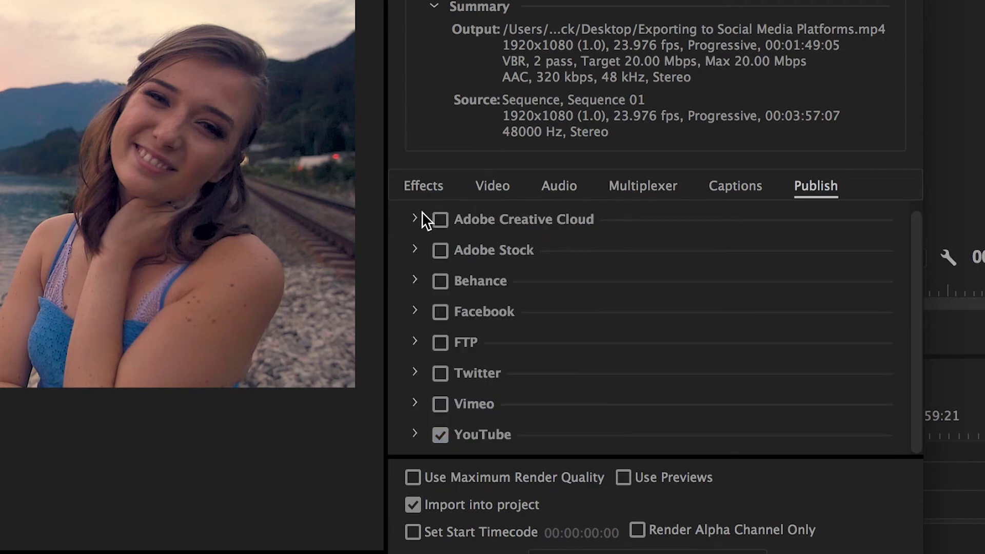
- Enable and inspect the Facebook and Vimeo settings, then disable both, leaving only YouTube
left_click(439, 407)
left_click(442, 308)
left_click(416, 313)
scroll(456, 389, "down", 3)
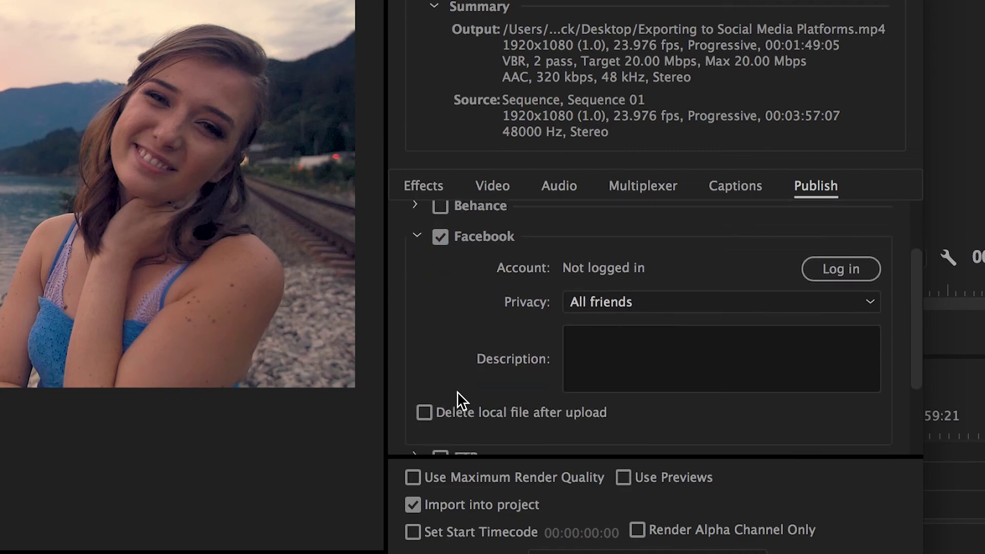
left_click(415, 235)
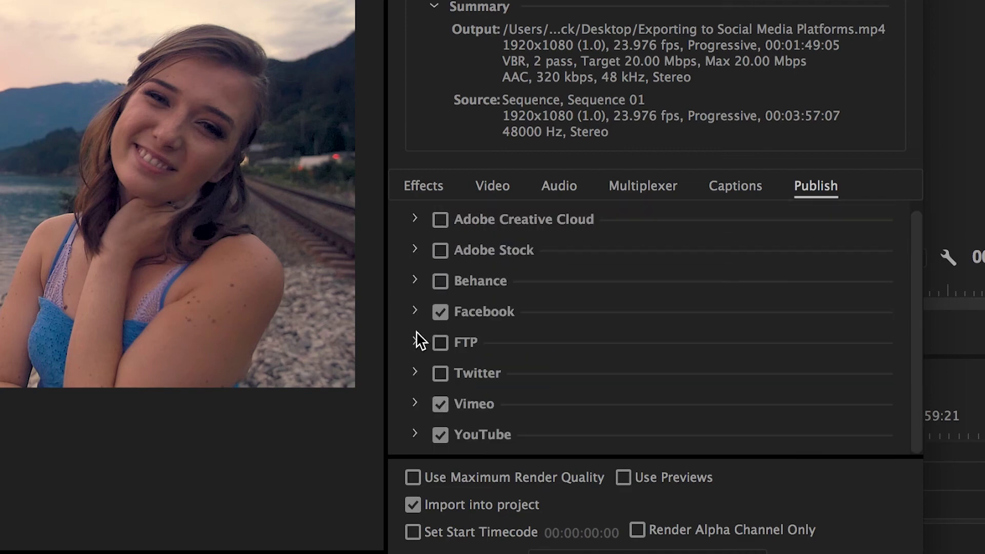
left_click(414, 404)
scroll(658, 392, "down", 8)
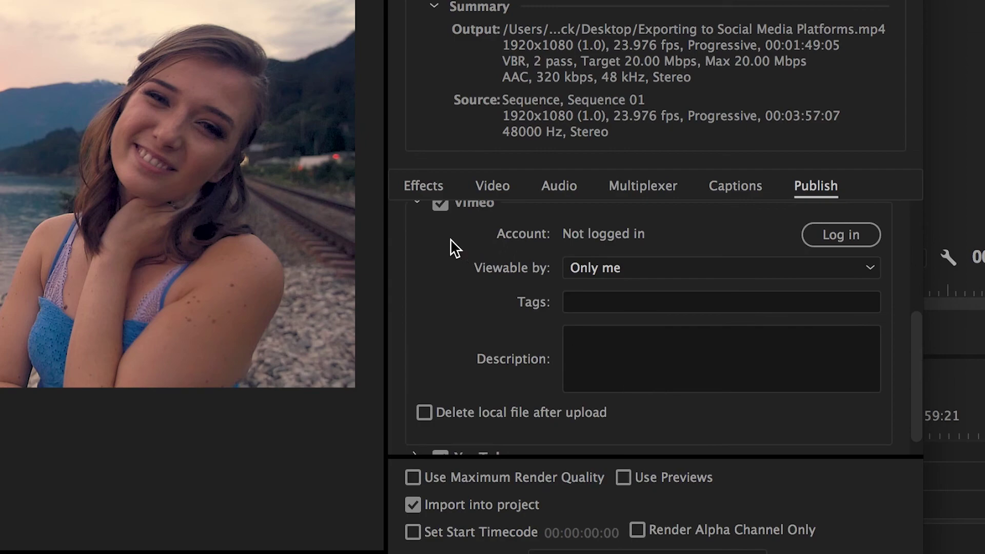
left_click(417, 205)
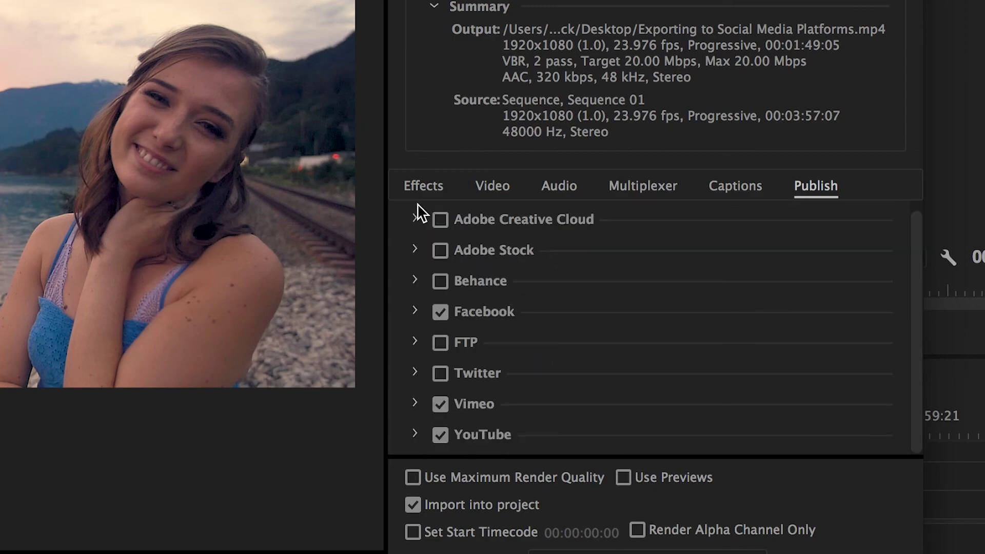
left_click(438, 309)
left_click(440, 404)
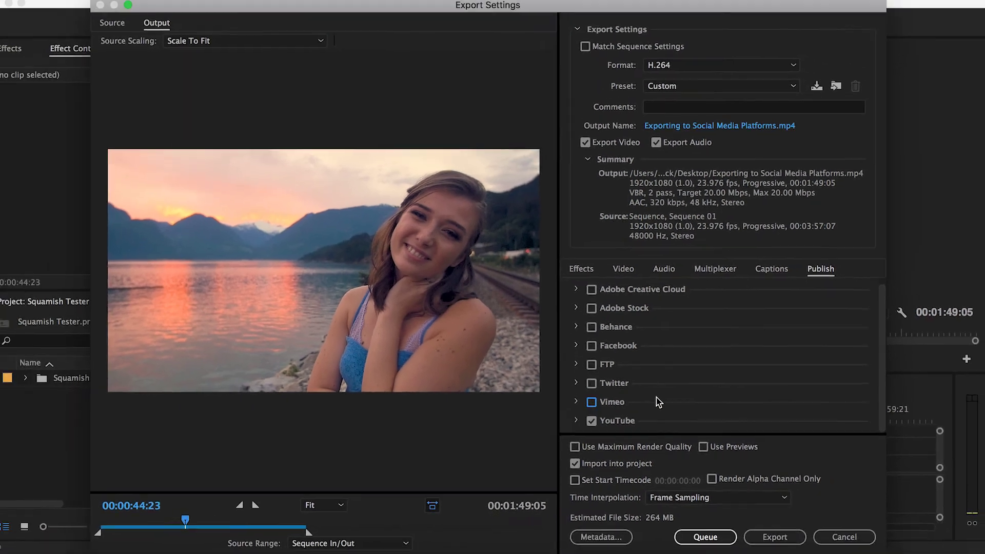
- Start exporting Exporting to Social Media Platforms.mp4 for publishing to YouTube
left_click(778, 539)
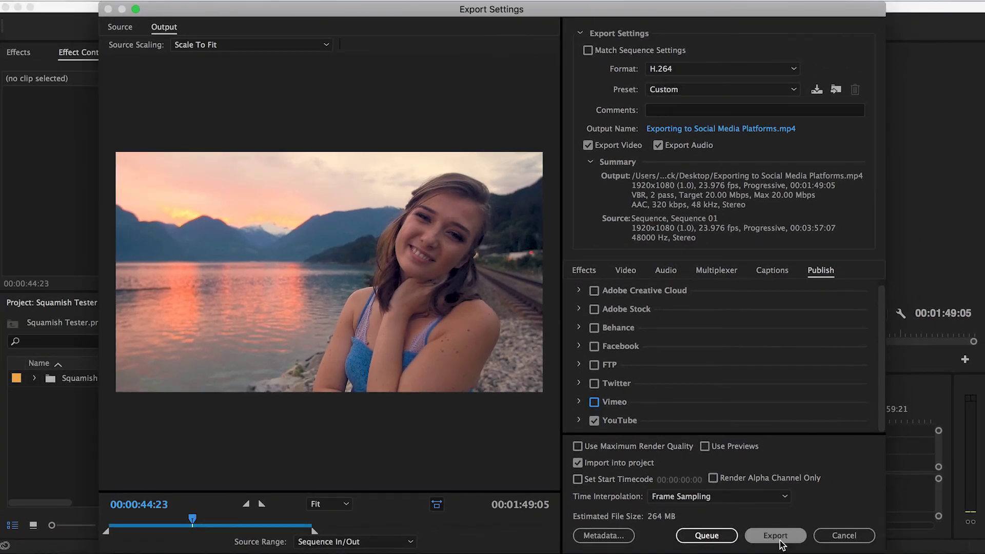